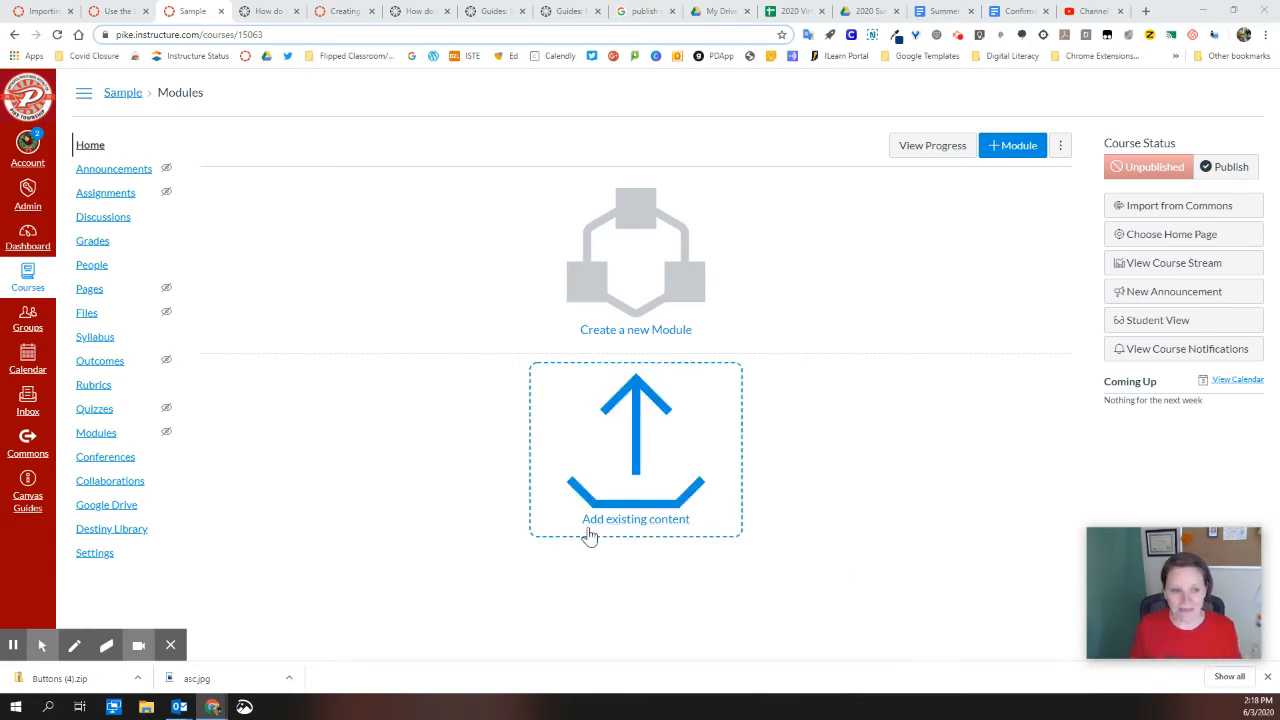
Step: Open the Sample course's content import page from its settings and set the content type to Copy a Canvas Course
left_click(104, 560)
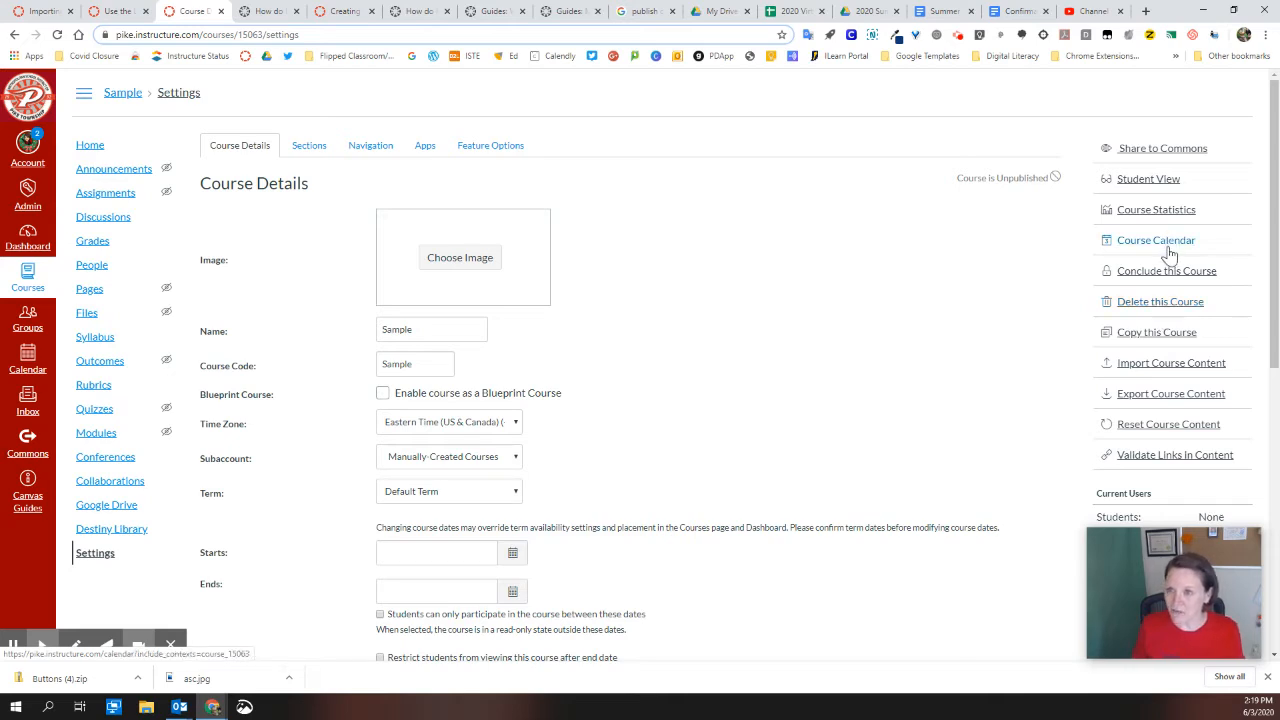
left_click(1189, 368)
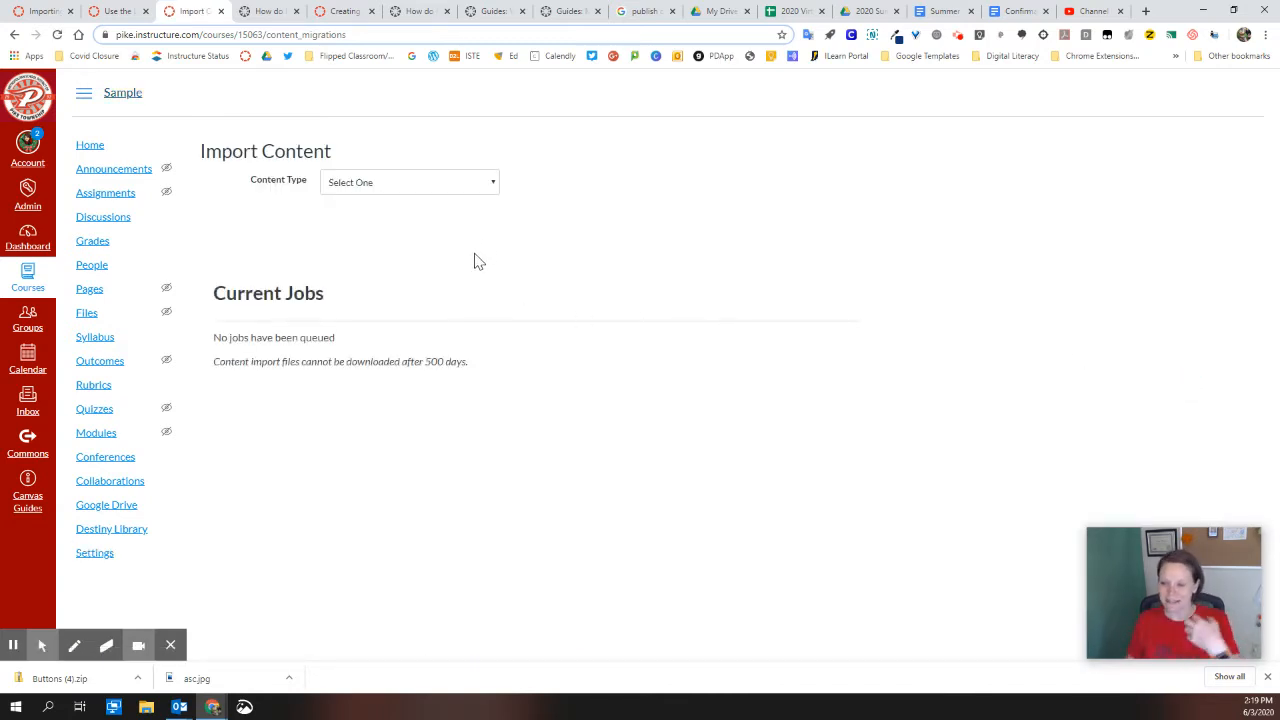
left_click(456, 184)
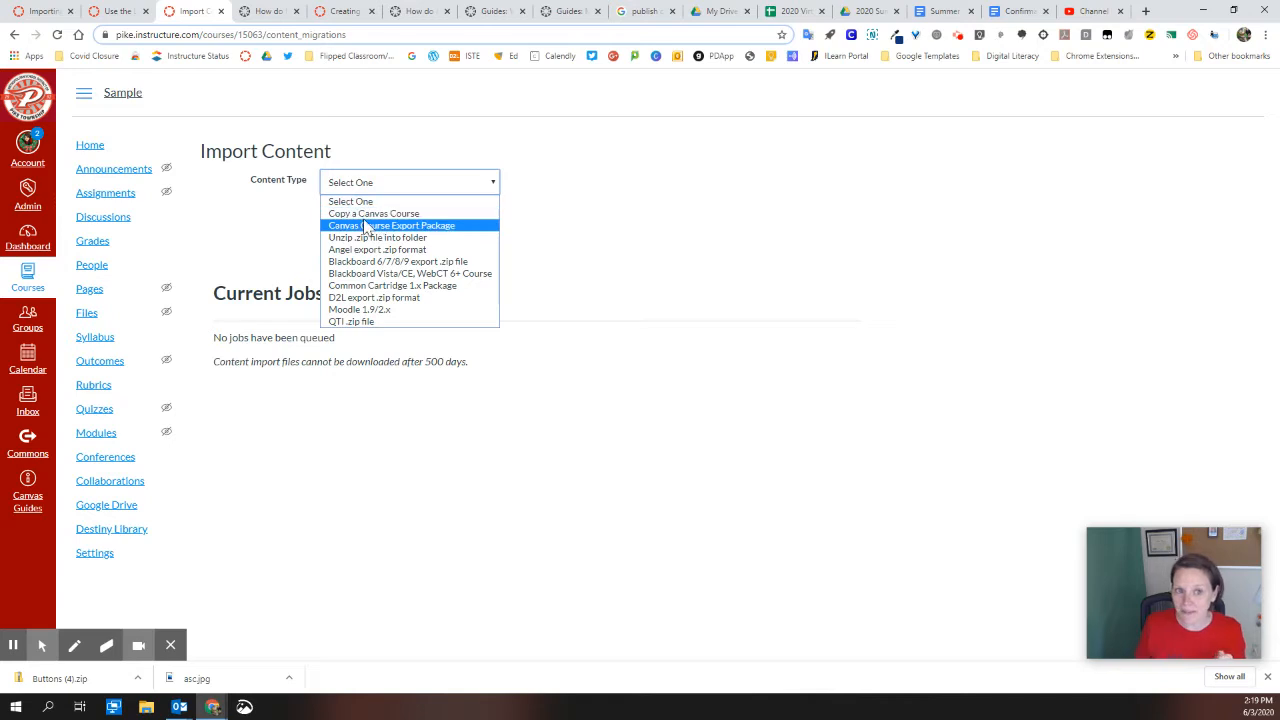
left_click(369, 215)
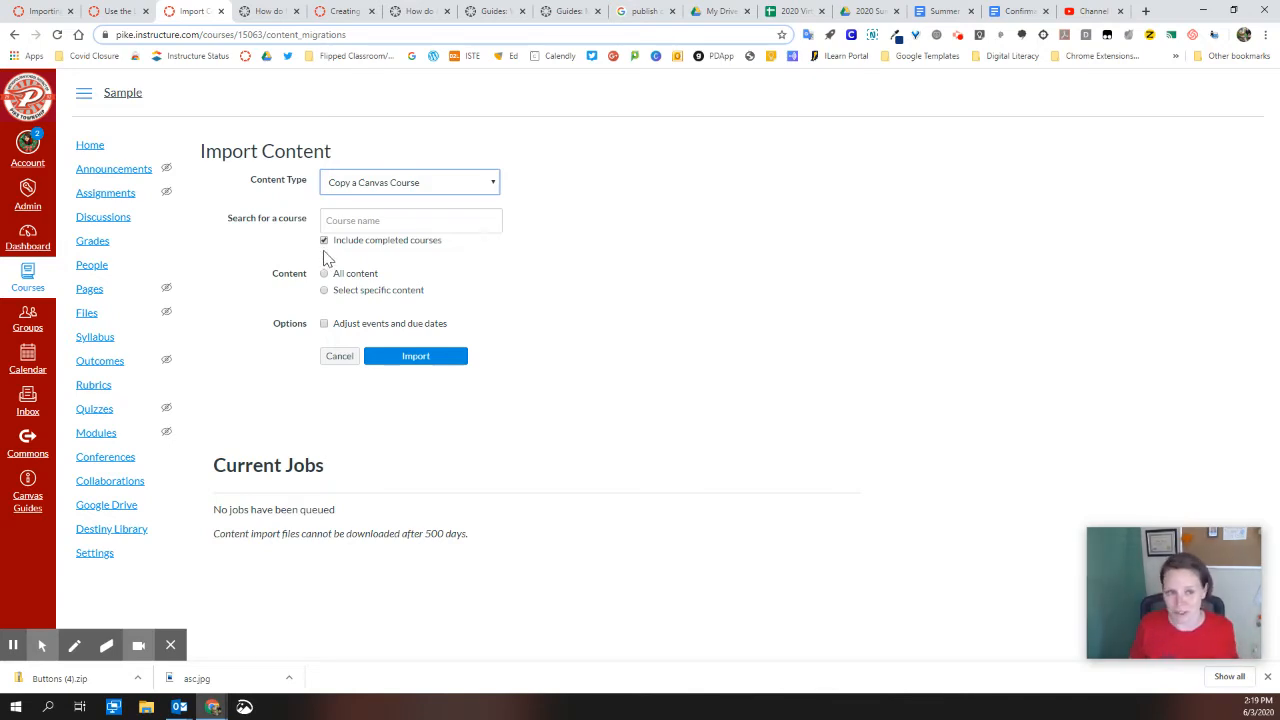
Step: Search the courses for "Biology" and choose AP Biology 1-1 as the course to copy from
left_click(351, 221)
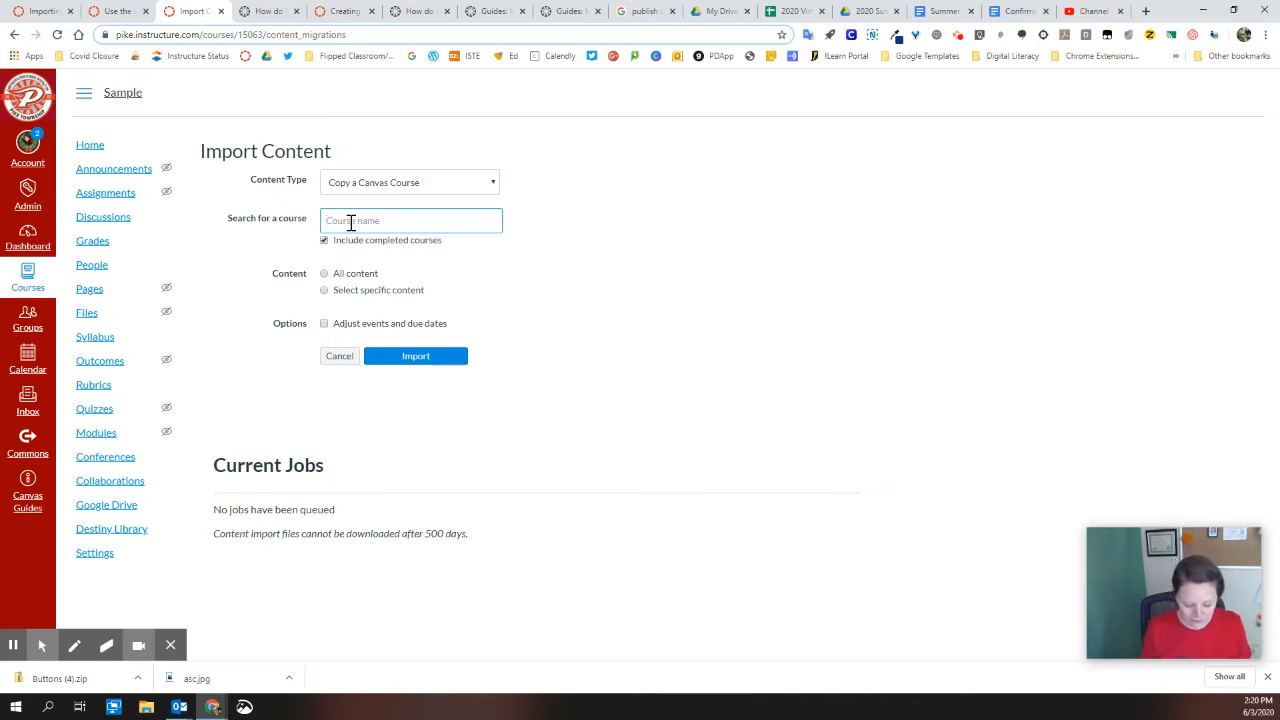
type("Biology")
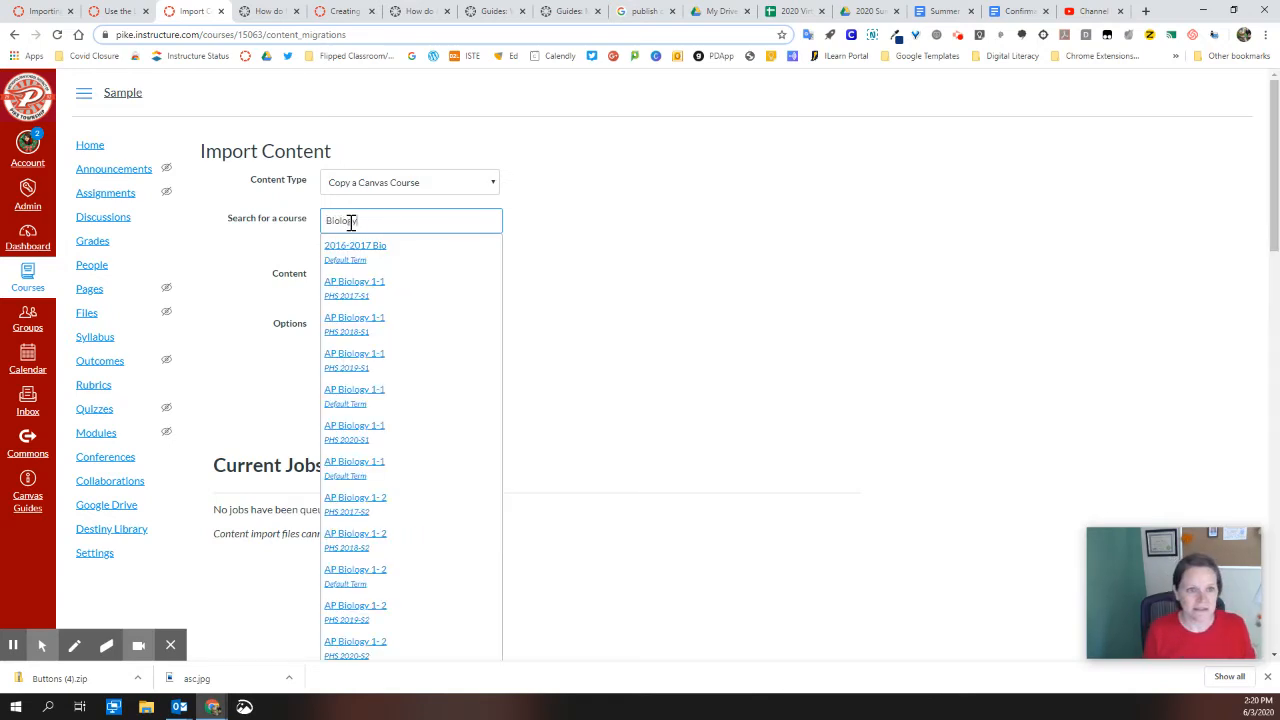
left_click(347, 257)
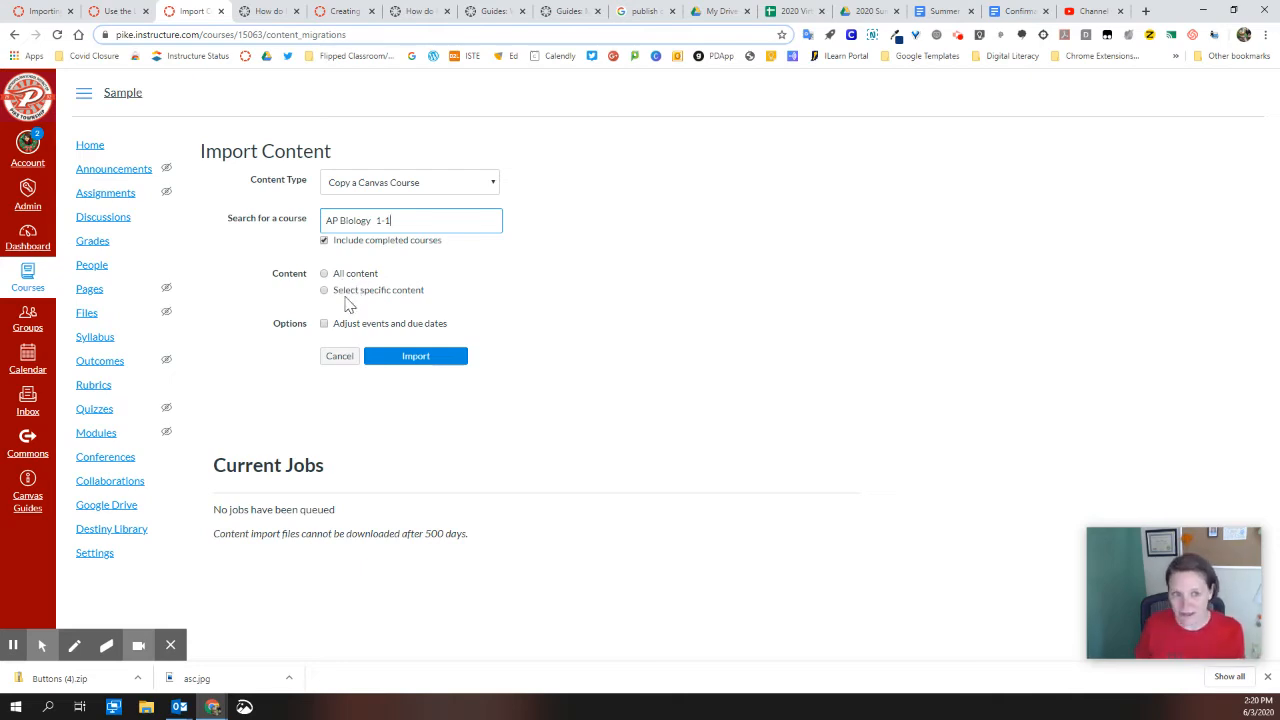
Step: Start the import with specific content selection and the event and due date adjustment set to remove dates
left_click(322, 276)
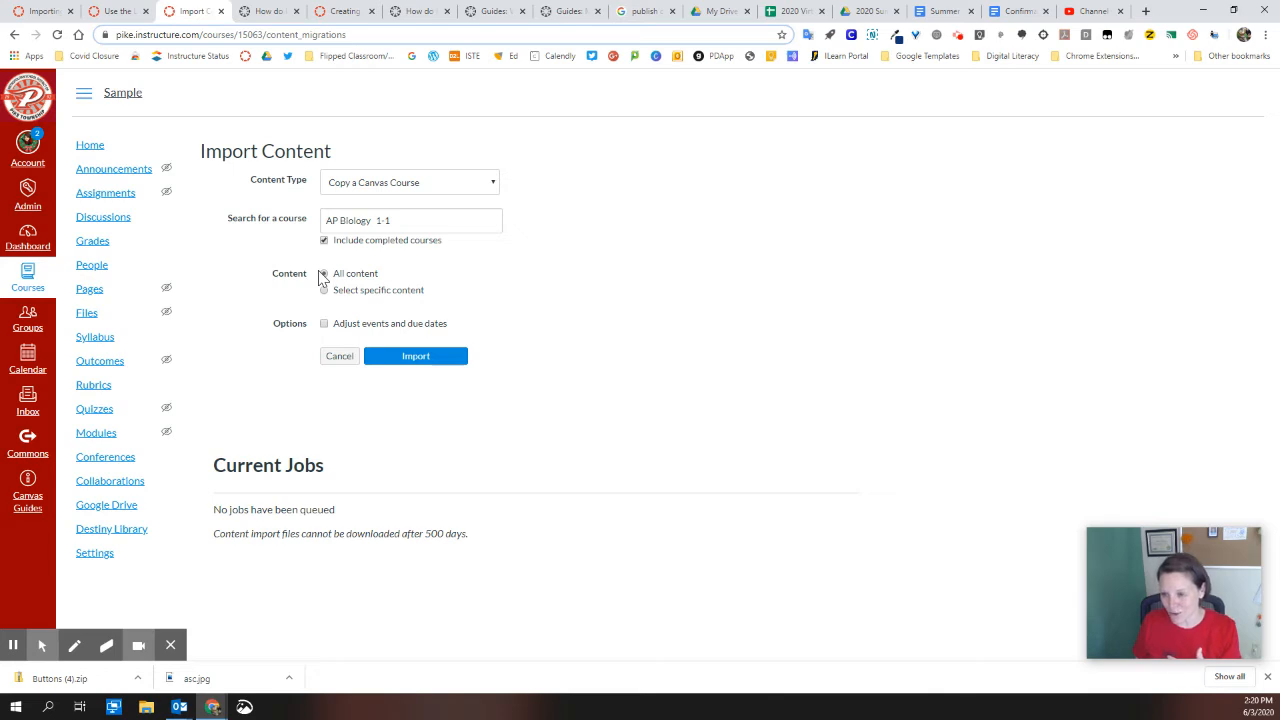
left_click(325, 292)
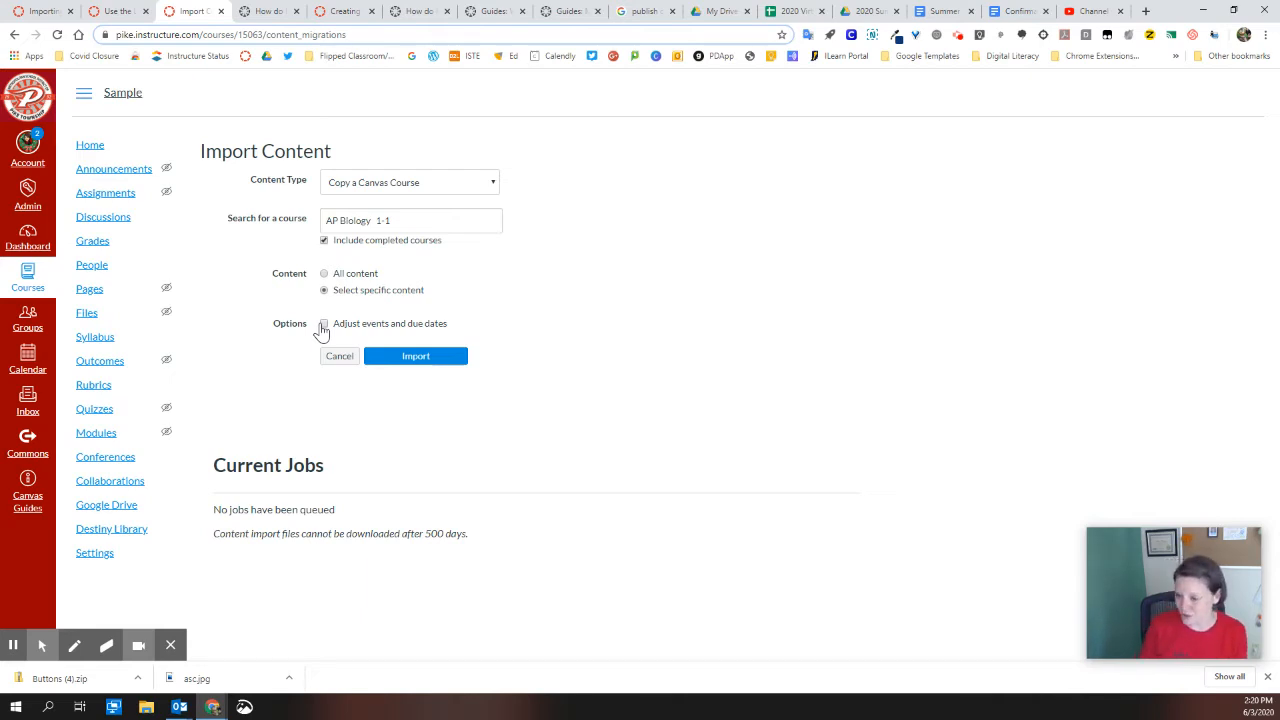
left_click(323, 324)
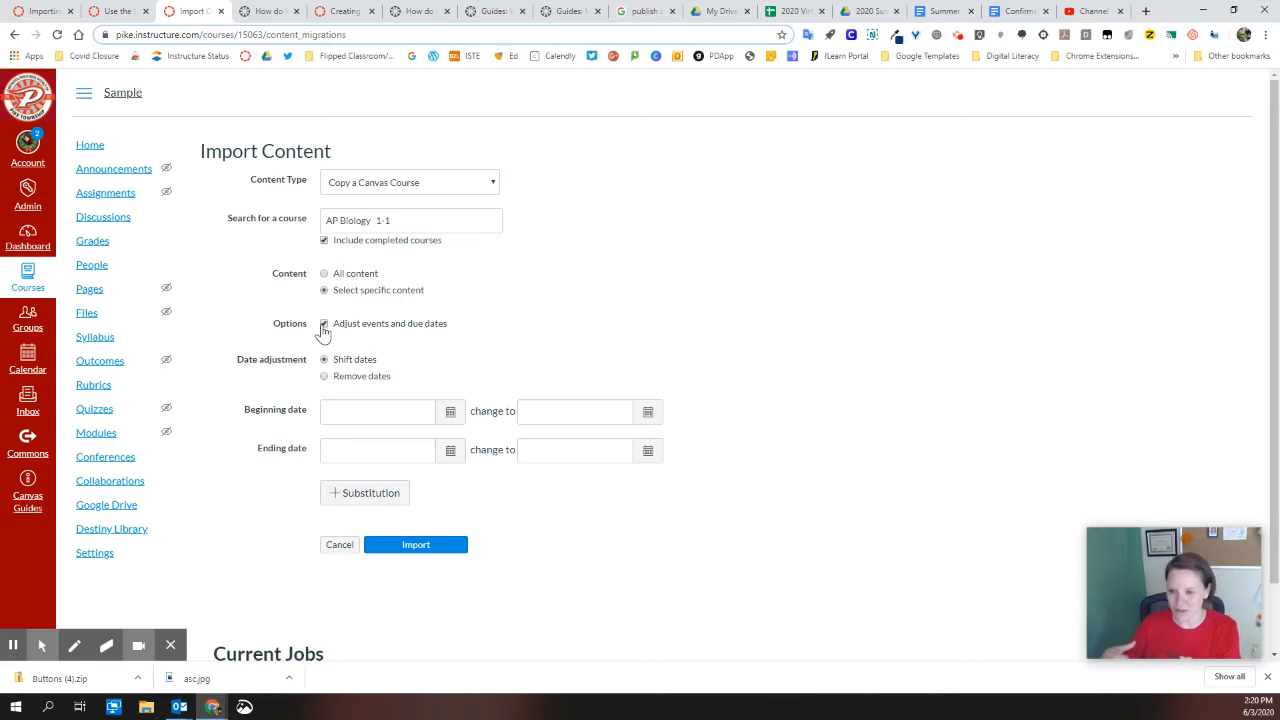
left_click(324, 377)
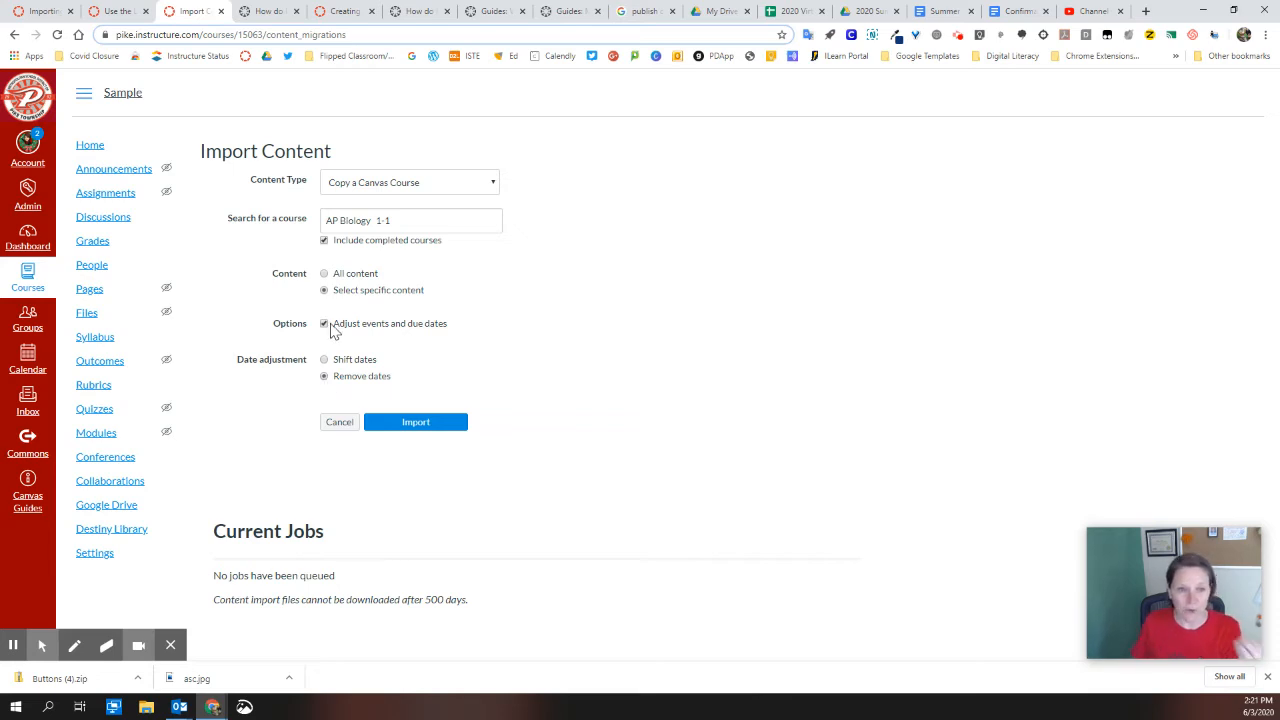
left_click(418, 424)
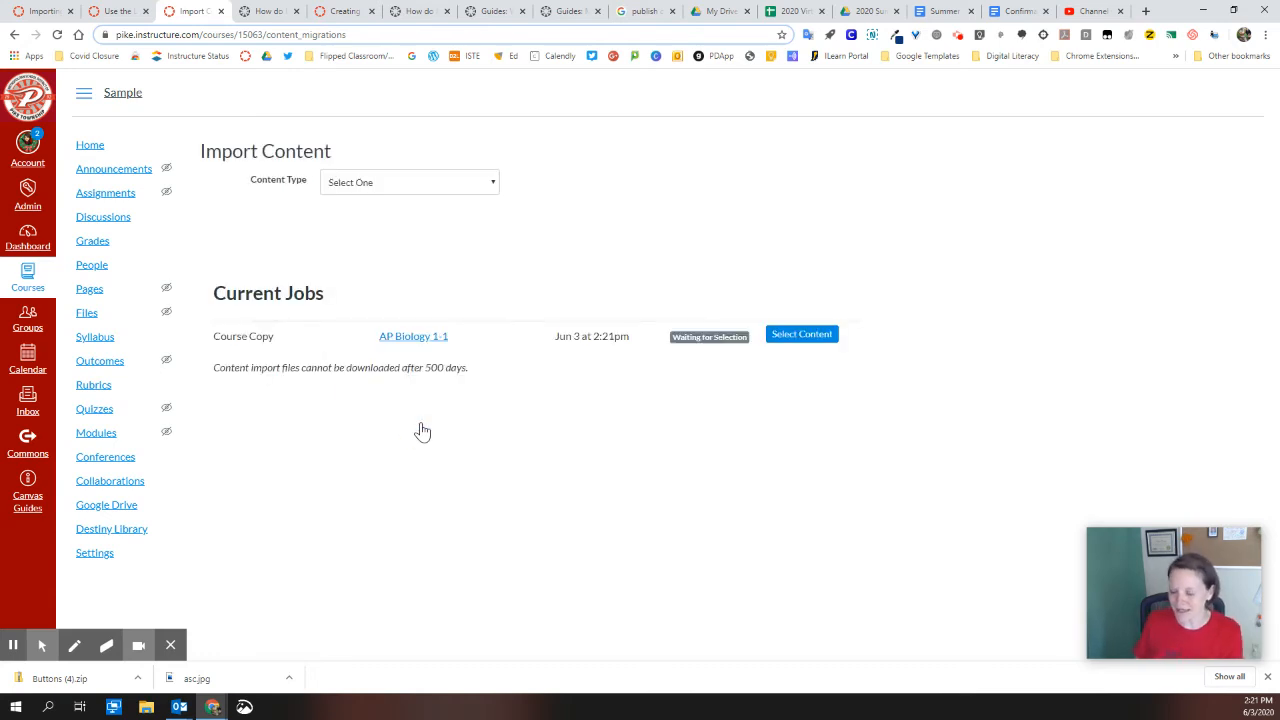
Step: In the import job's content selection, include Course Settings and the modules Unit 2 Biochemistry and Unit 3 Cell Structure, Transport, and Communication
left_click(801, 340)
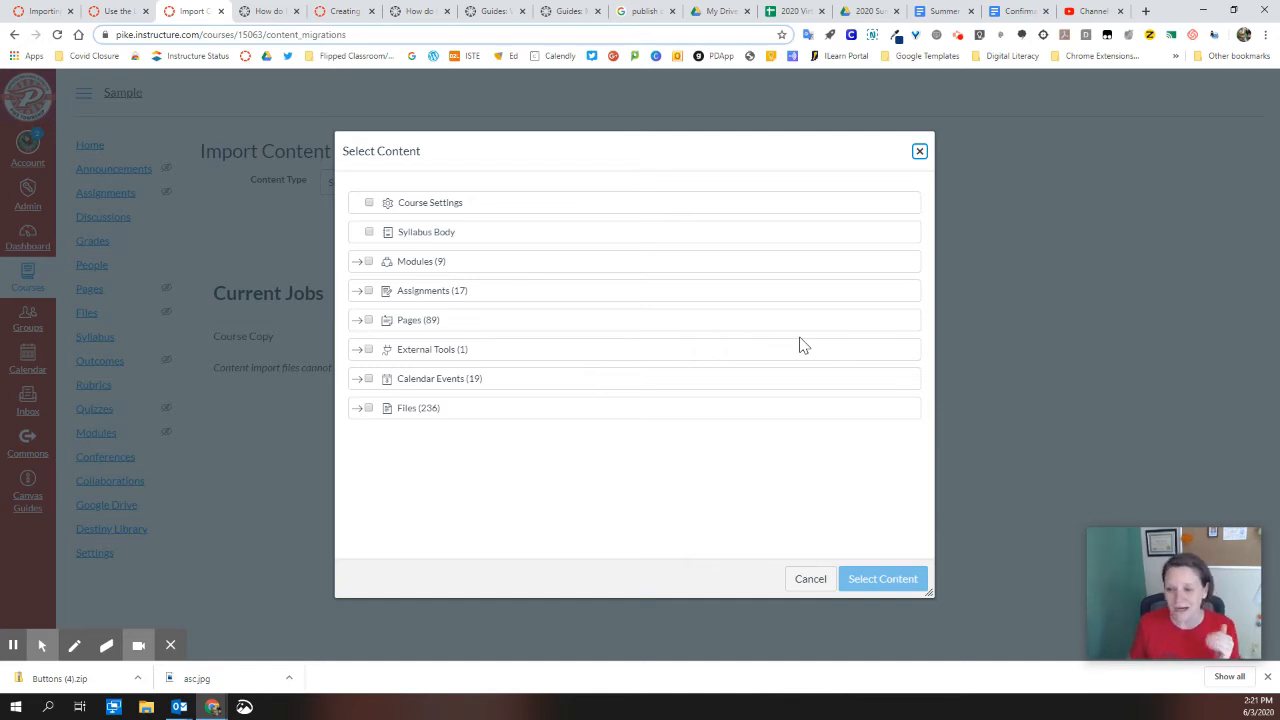
left_click(368, 204)
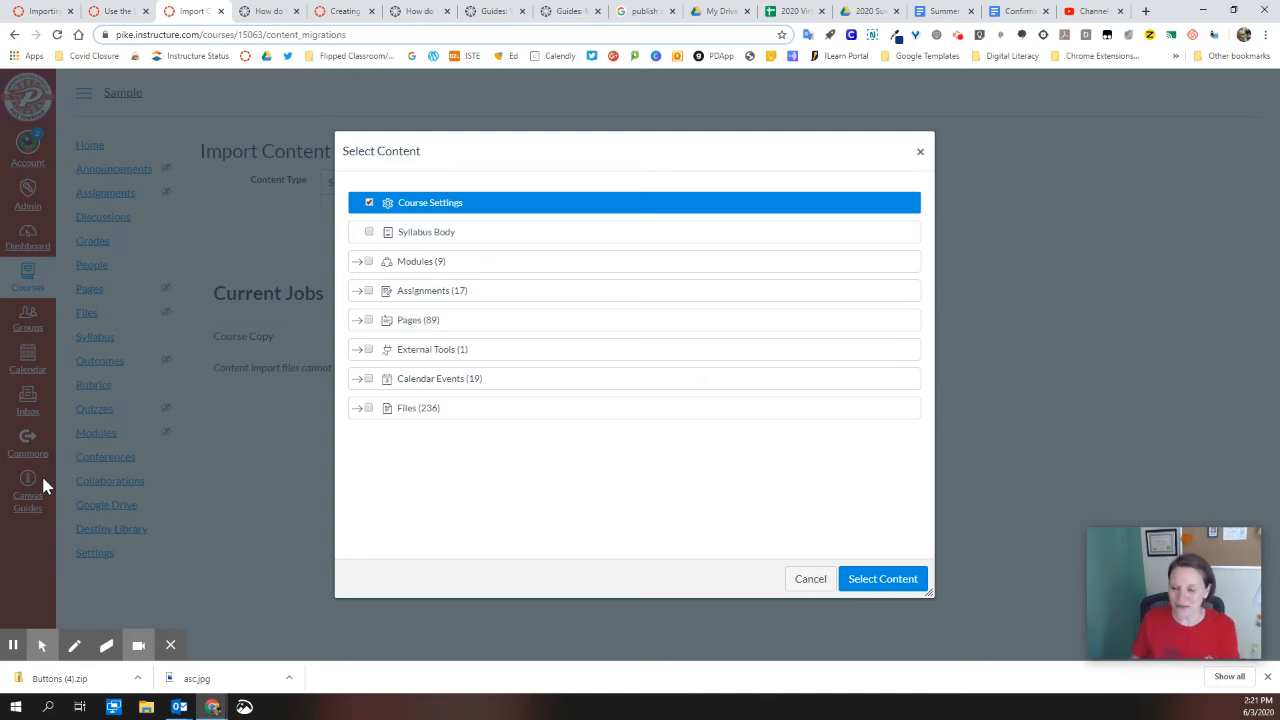
left_click(358, 265)
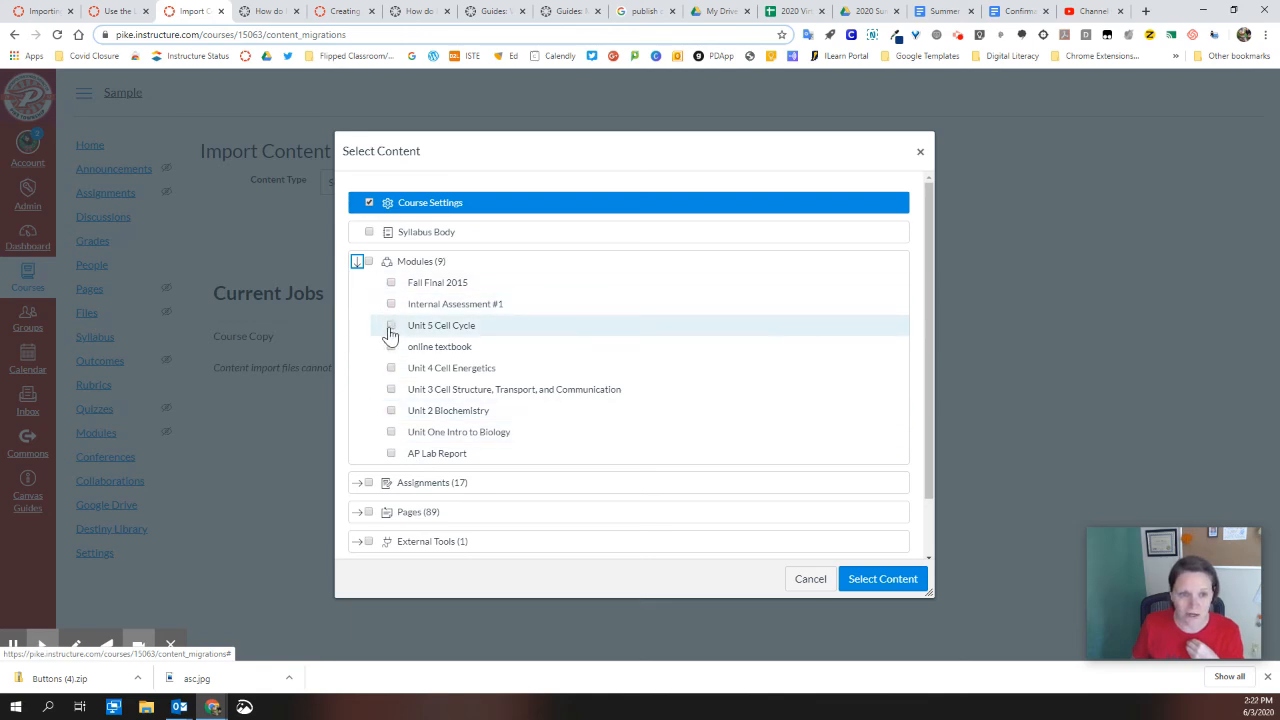
left_click(391, 410)
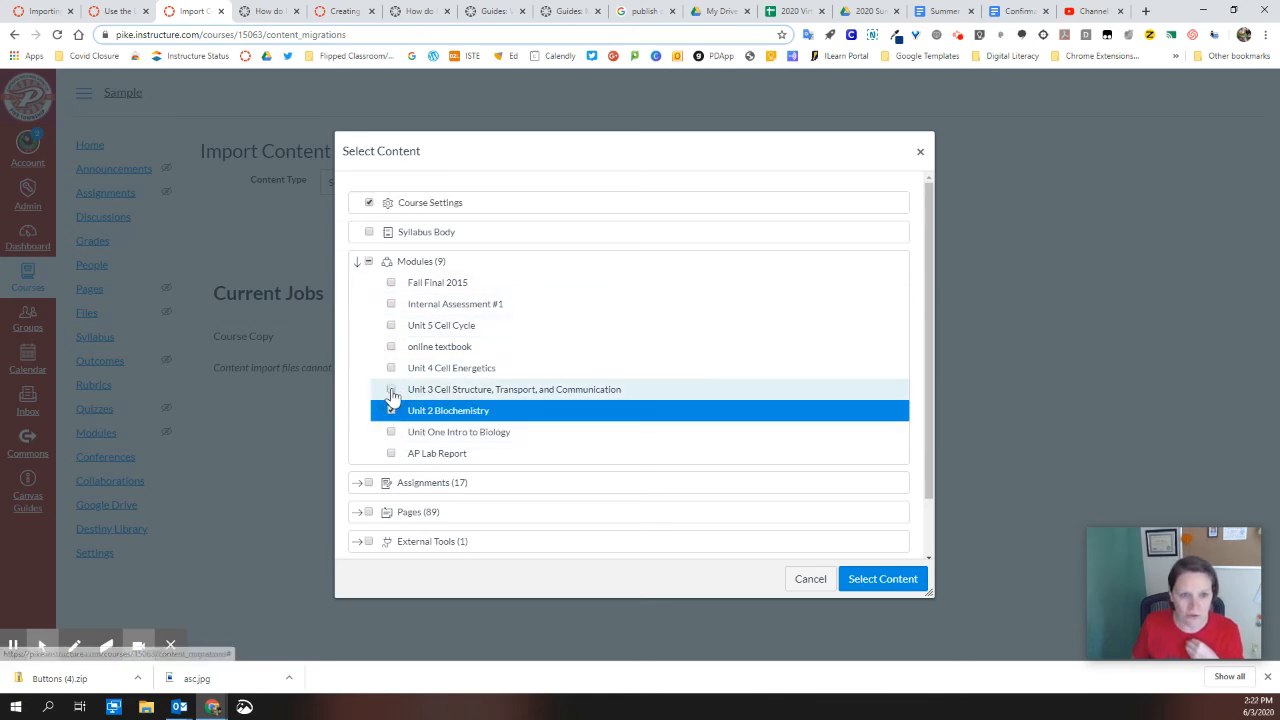
left_click(391, 390)
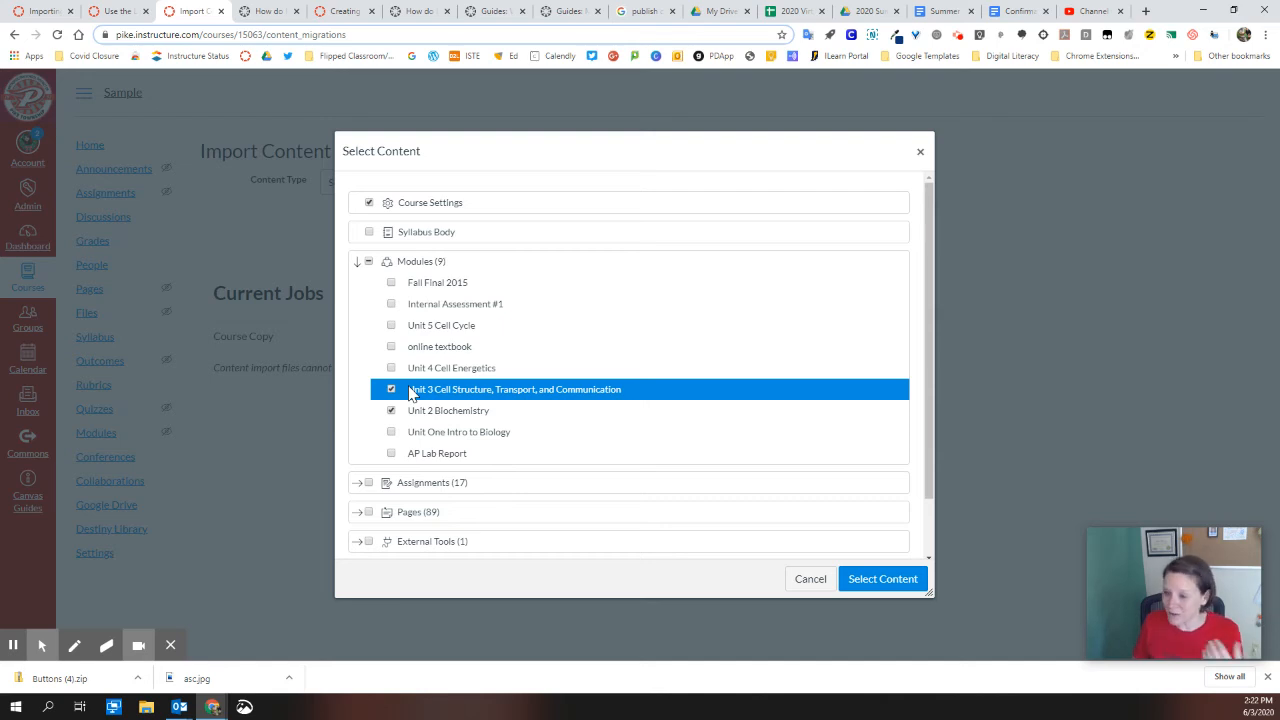
Step: Expand the Pages and Assignments content lists and include every item in the Assignments folder
scroll(414, 390, "down", 1)
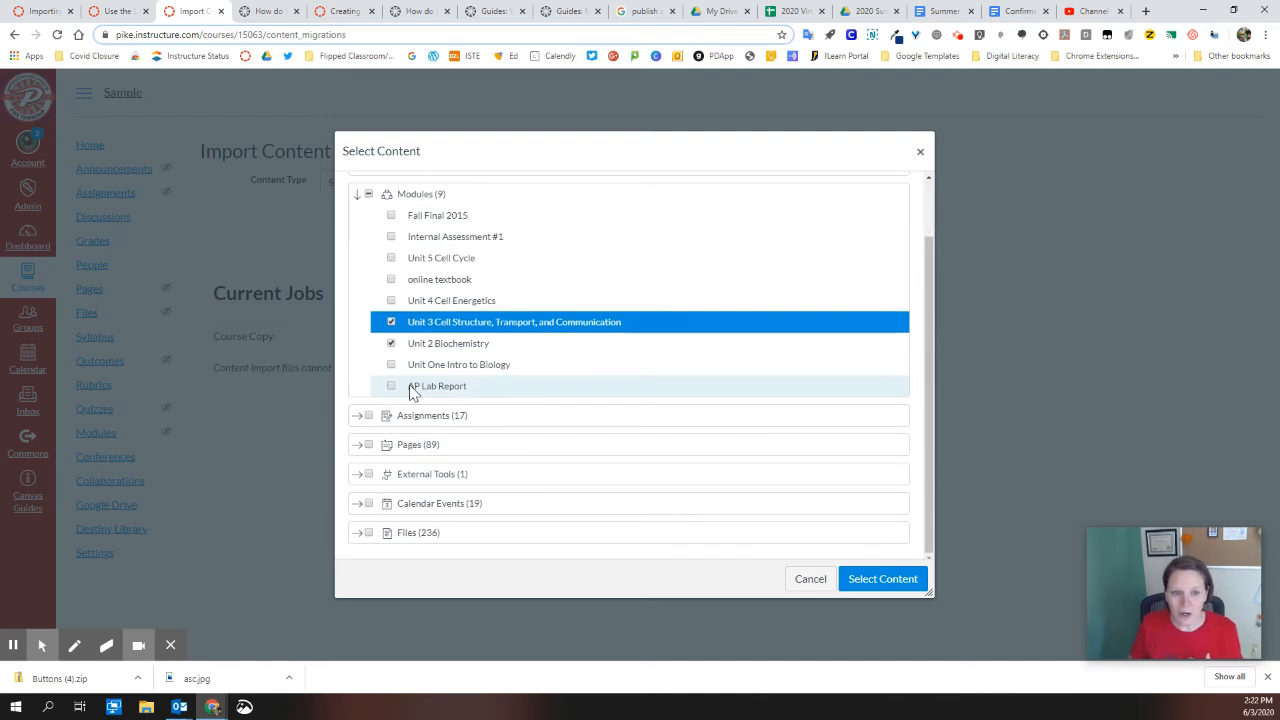
left_click(357, 449)
scroll(443, 450, "down", 4)
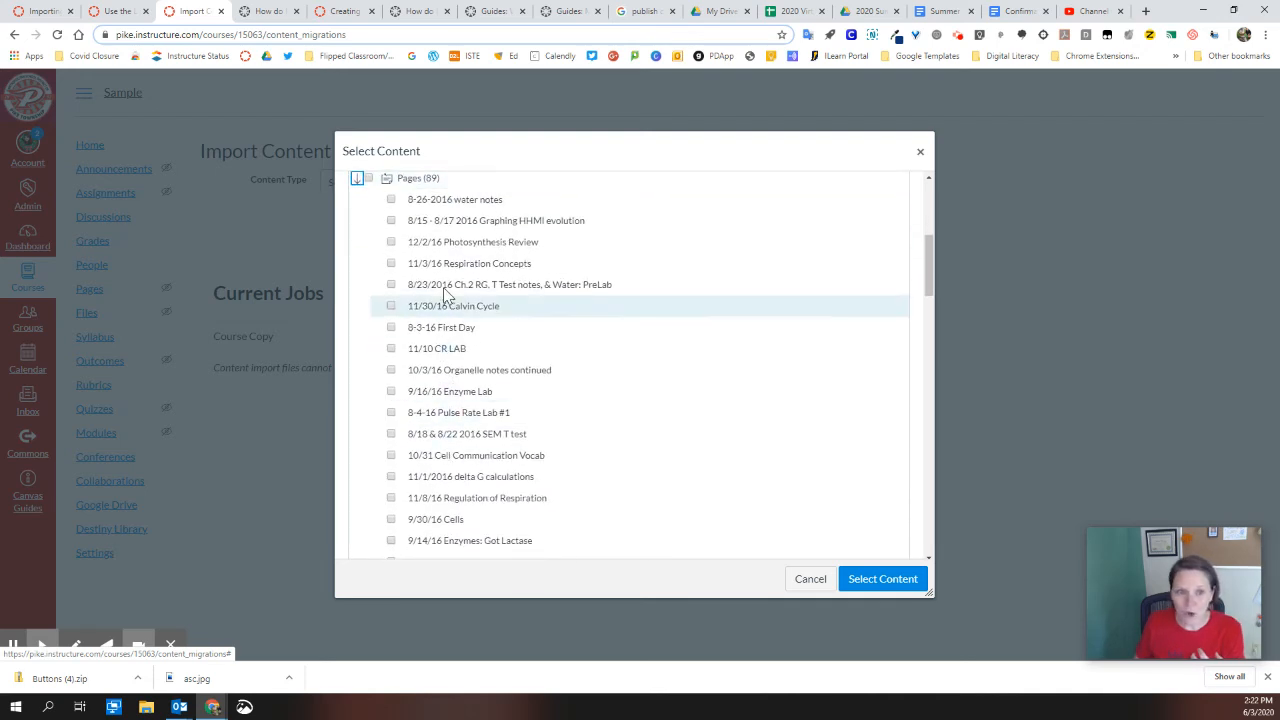
scroll(410, 380, "up", 3)
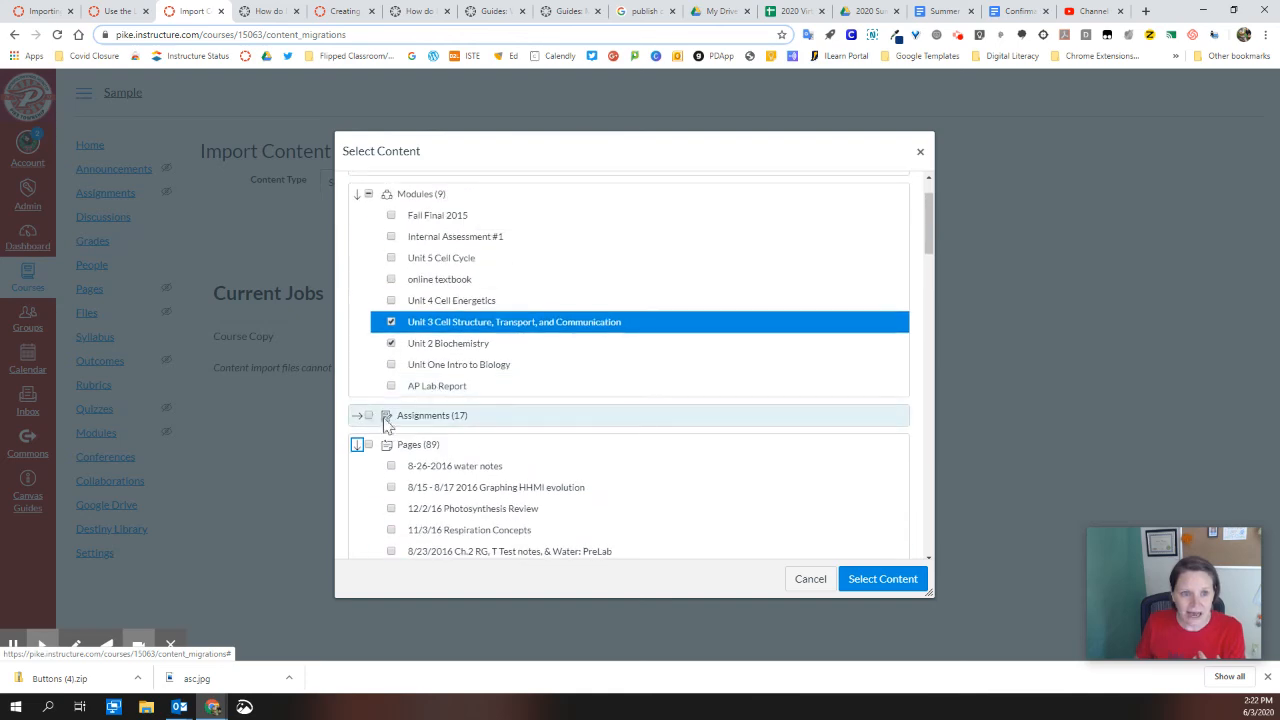
left_click(358, 417)
scroll(362, 405, "down", 2)
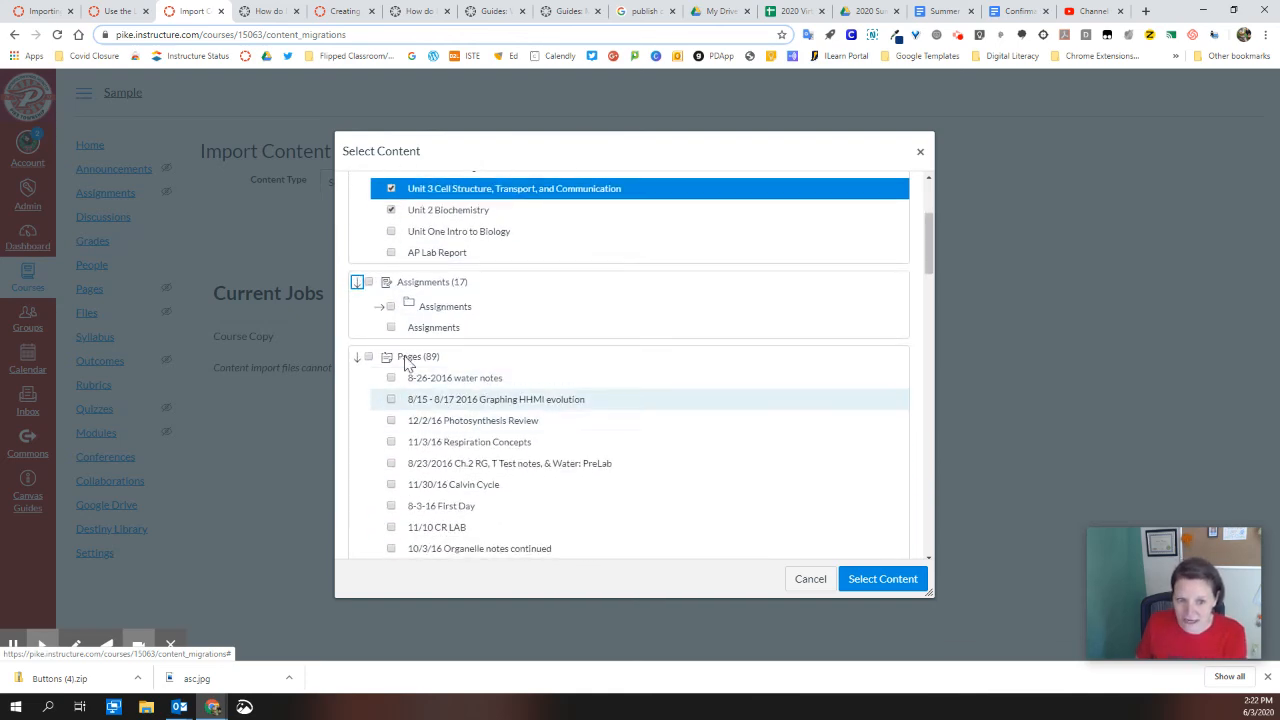
left_click(380, 308)
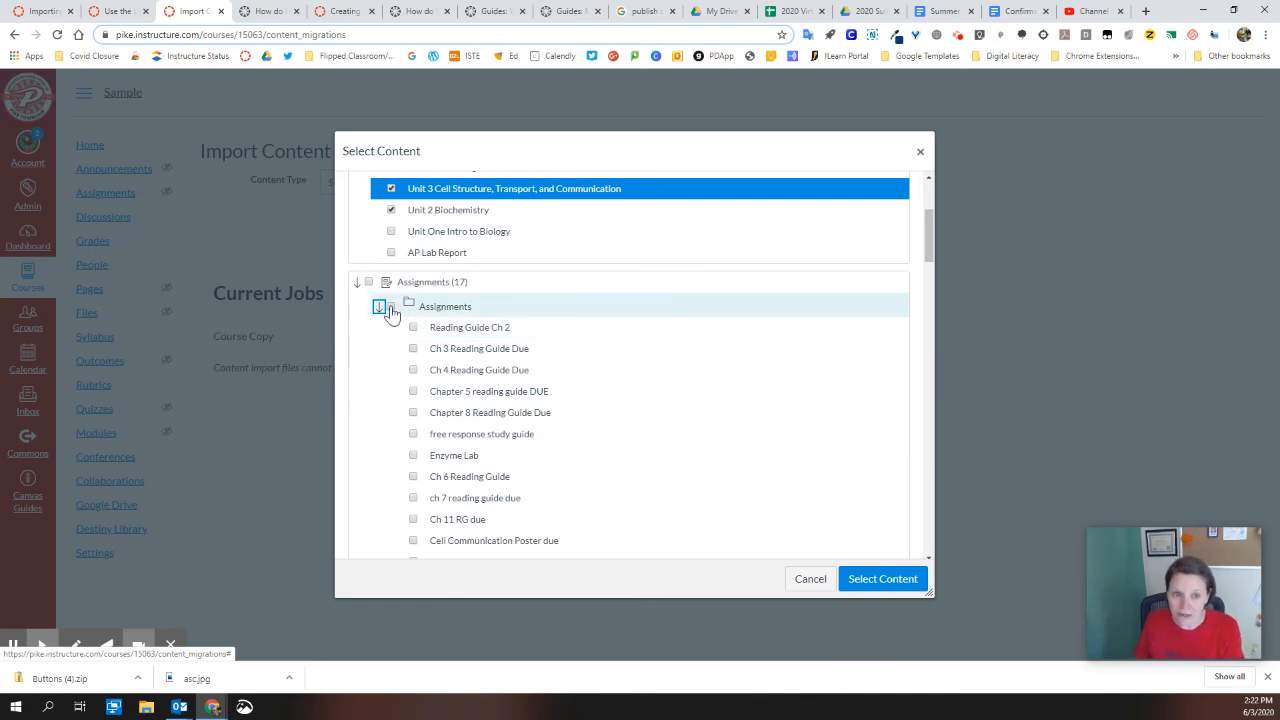
left_click(390, 306)
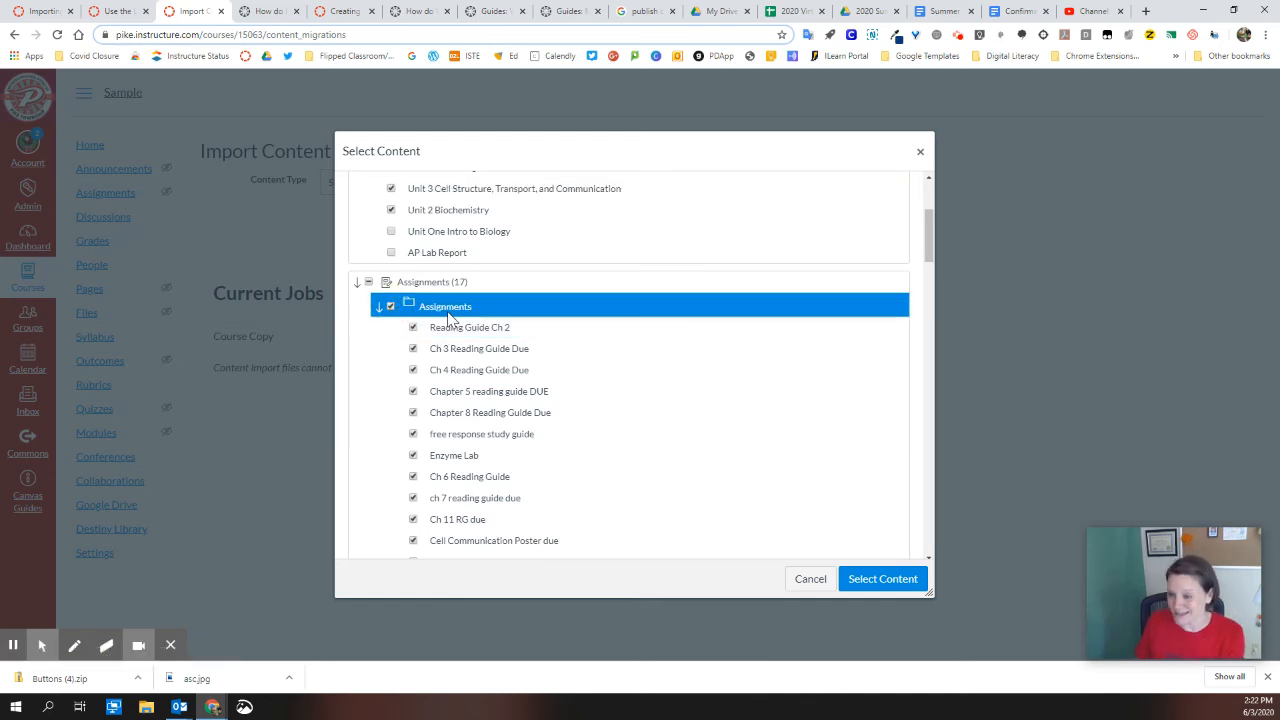
Step: Submit the content selection to run the import, and return to the course home page
scroll(452, 322, "down", 4)
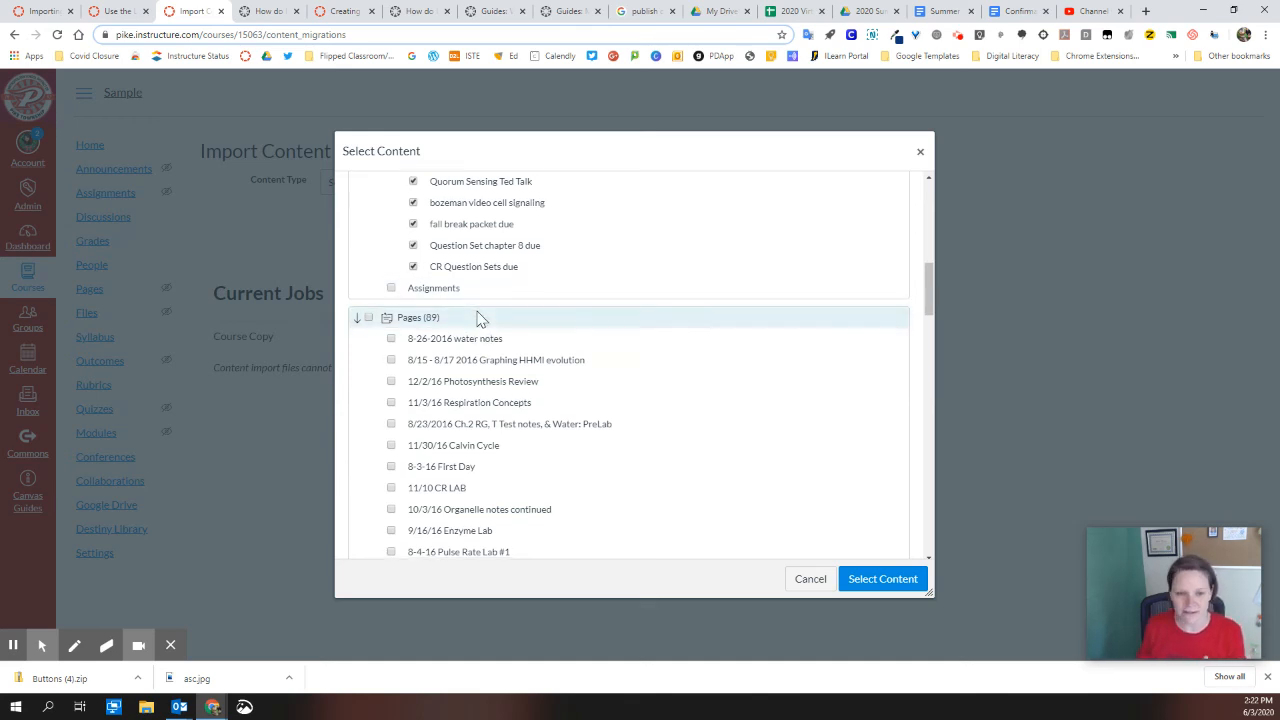
scroll(480, 317, "down", 15)
scroll(533, 347, "down", 3)
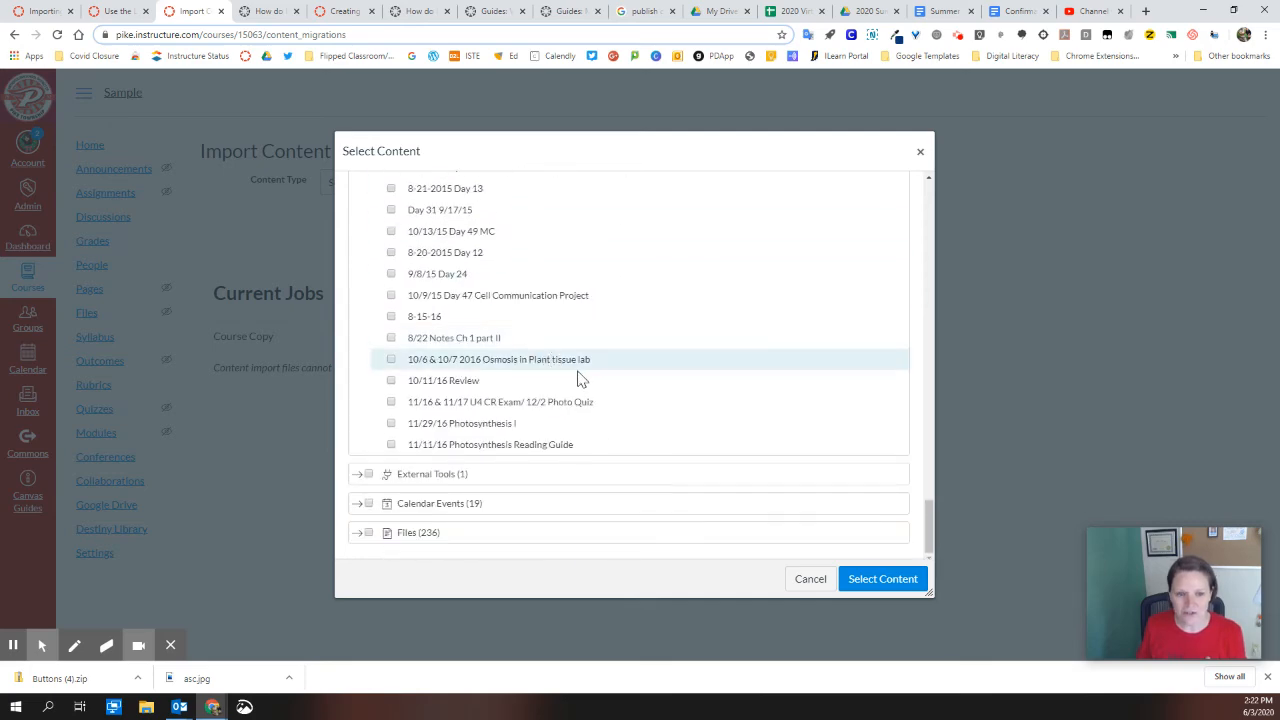
left_click(870, 582)
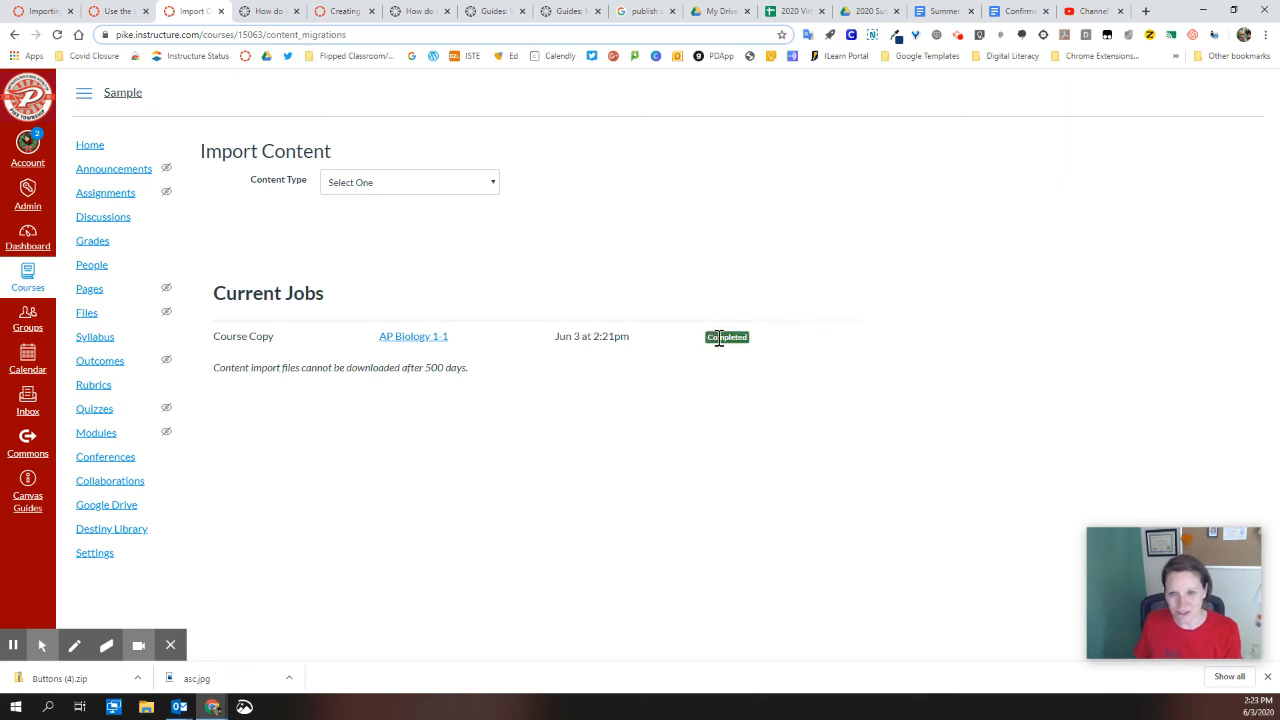
left_click(89, 146)
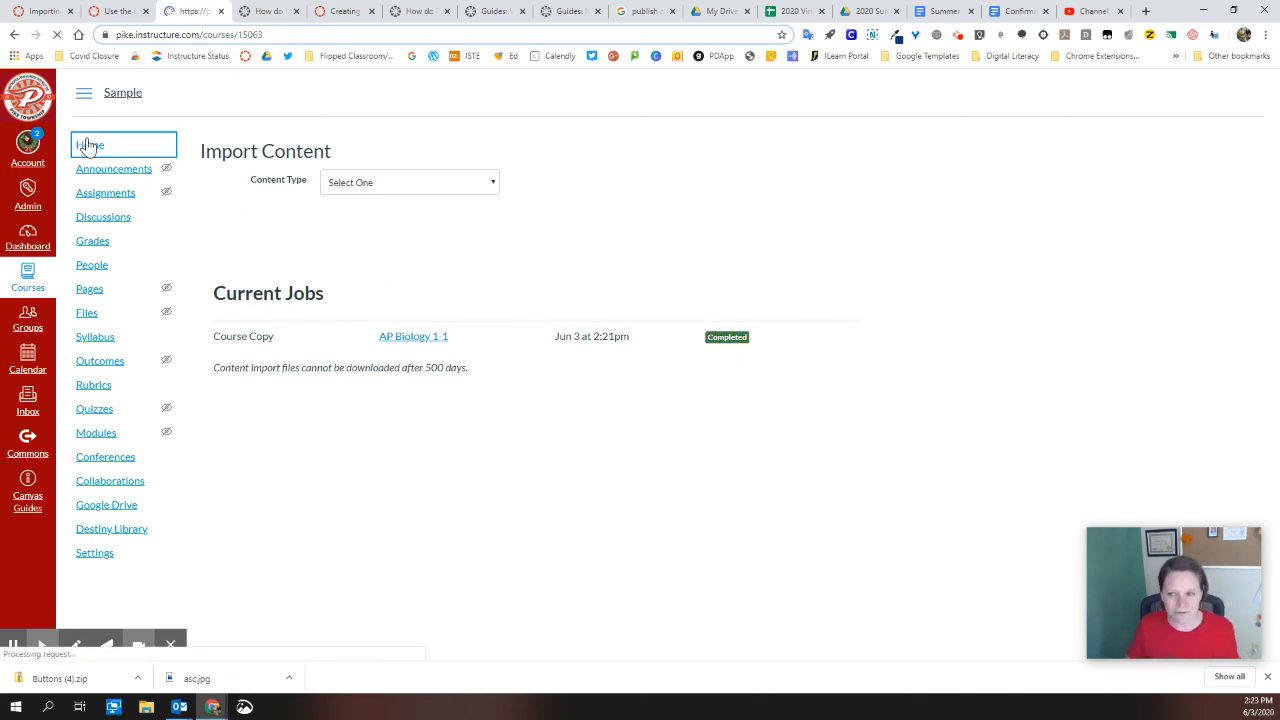